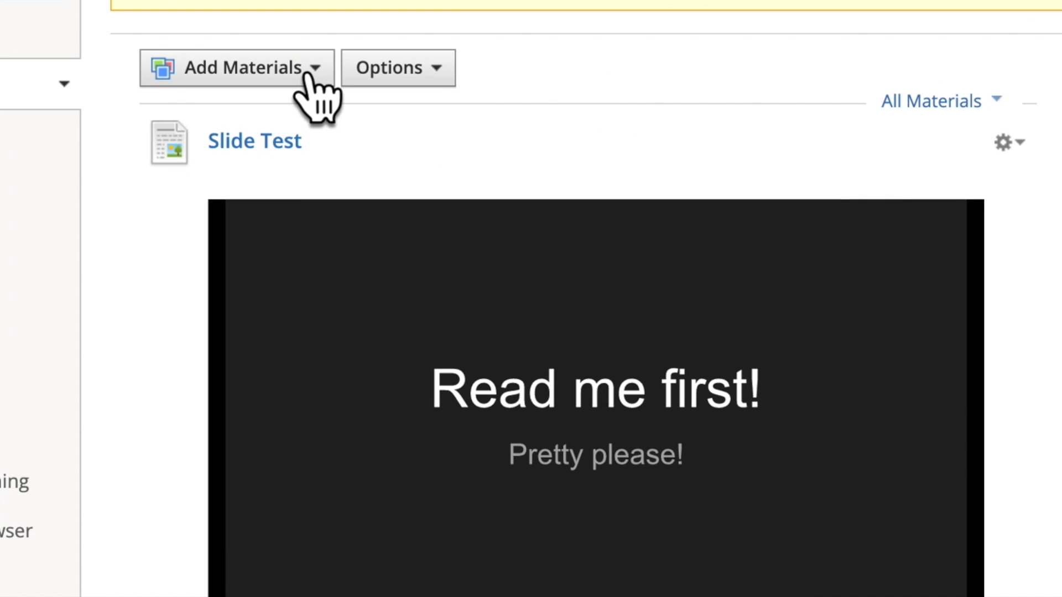
- Start a new course assessment named "Practice Assessment" and assign it to the "e.g. Homework" category
click(309, 82)
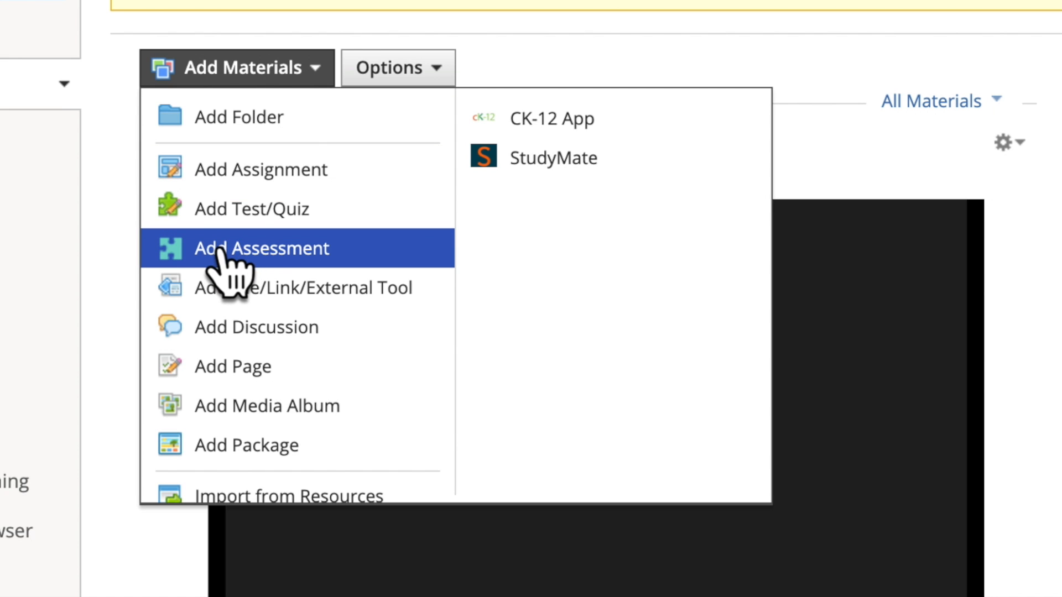
click(171, 256)
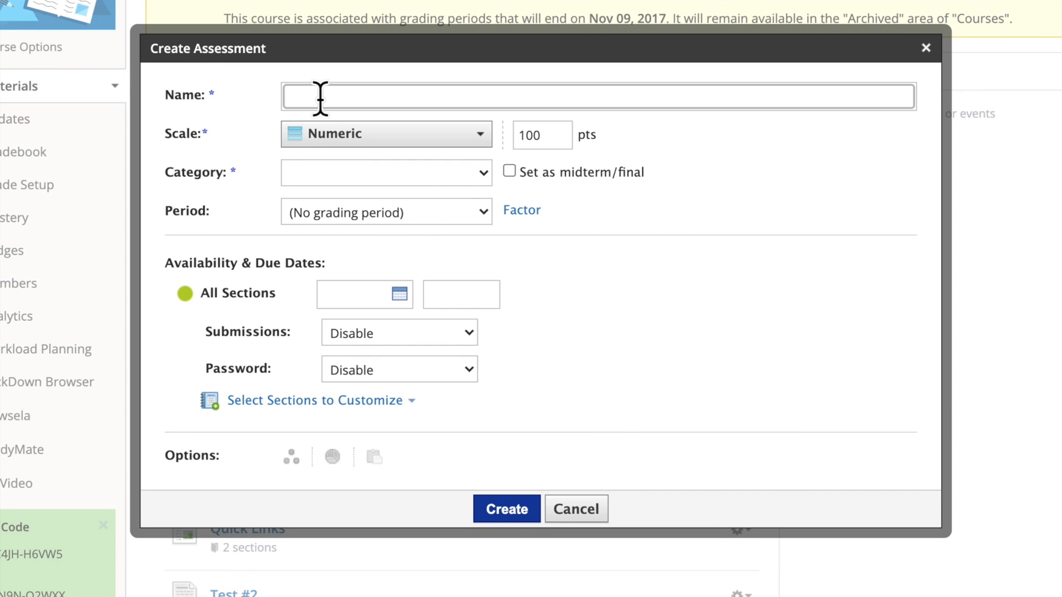
text(Practice Assessment)
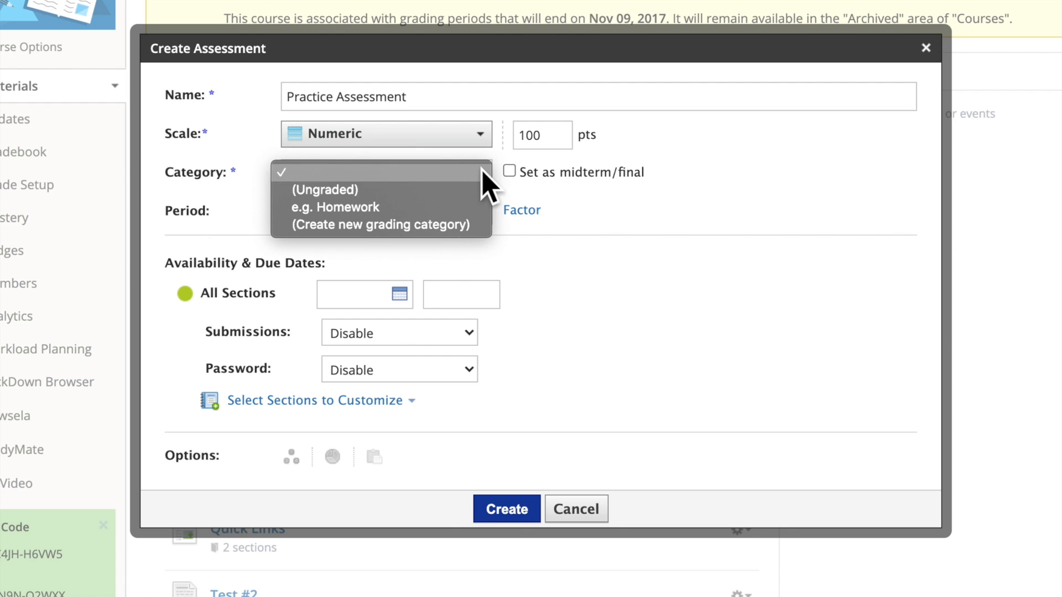
click(485, 177)
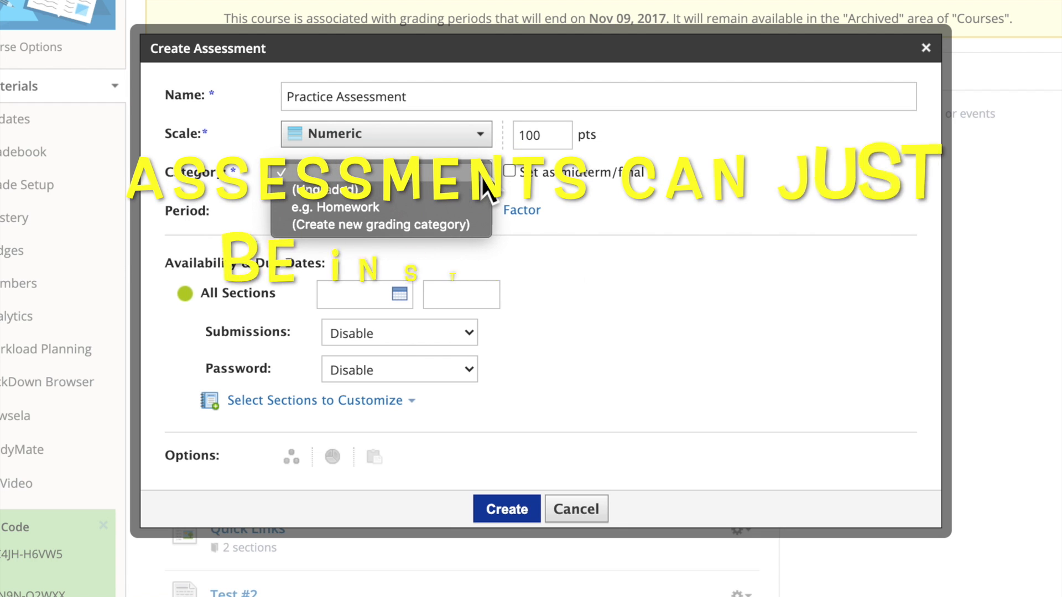
click(451, 206)
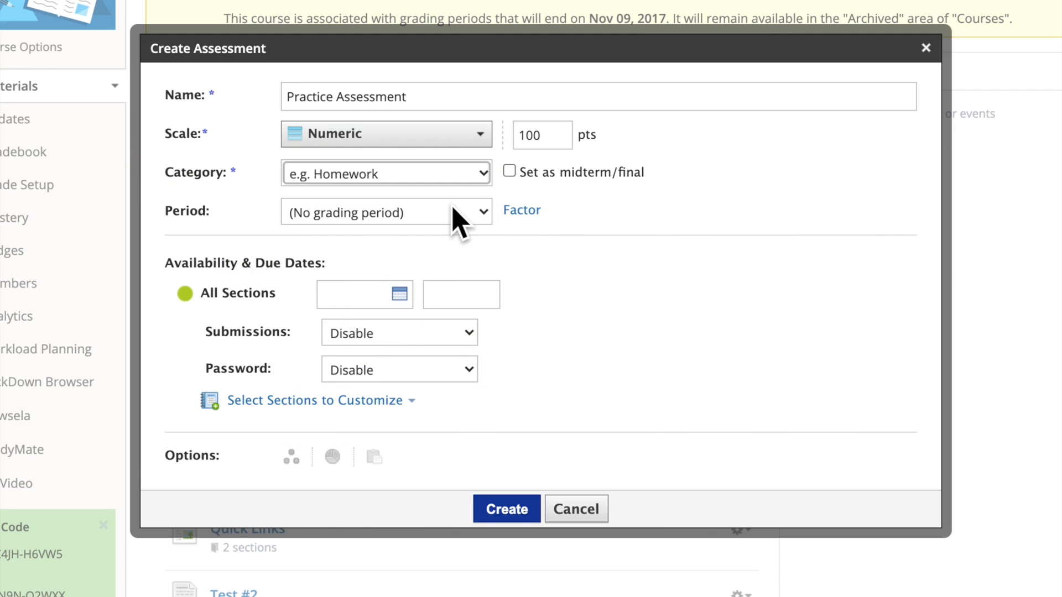
- Enable submissions for all sections and create the assessment
scroll(569, 340, down, 2)
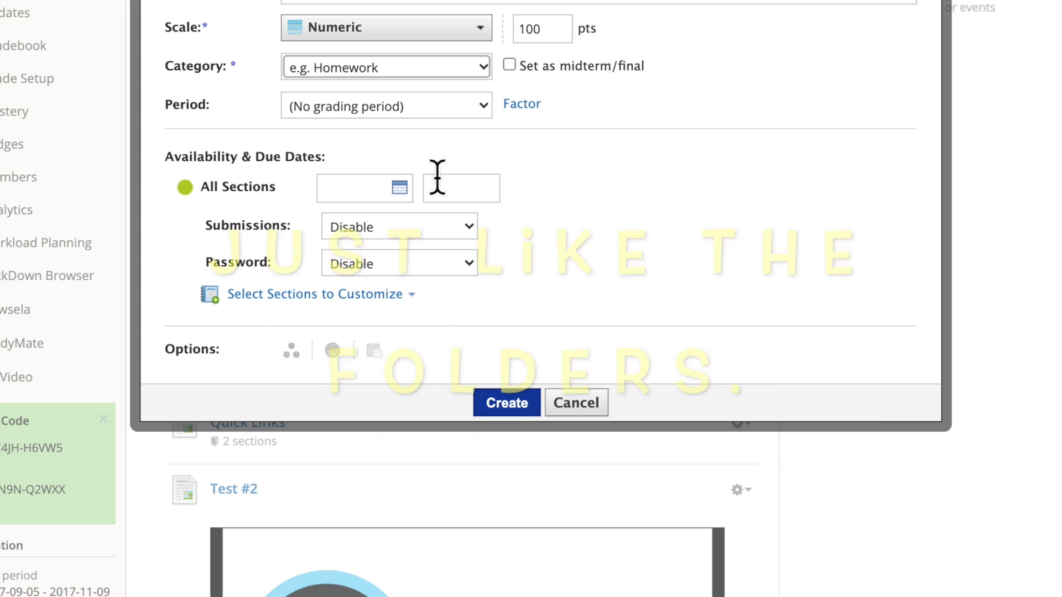
scroll(586, 258, down, 1)
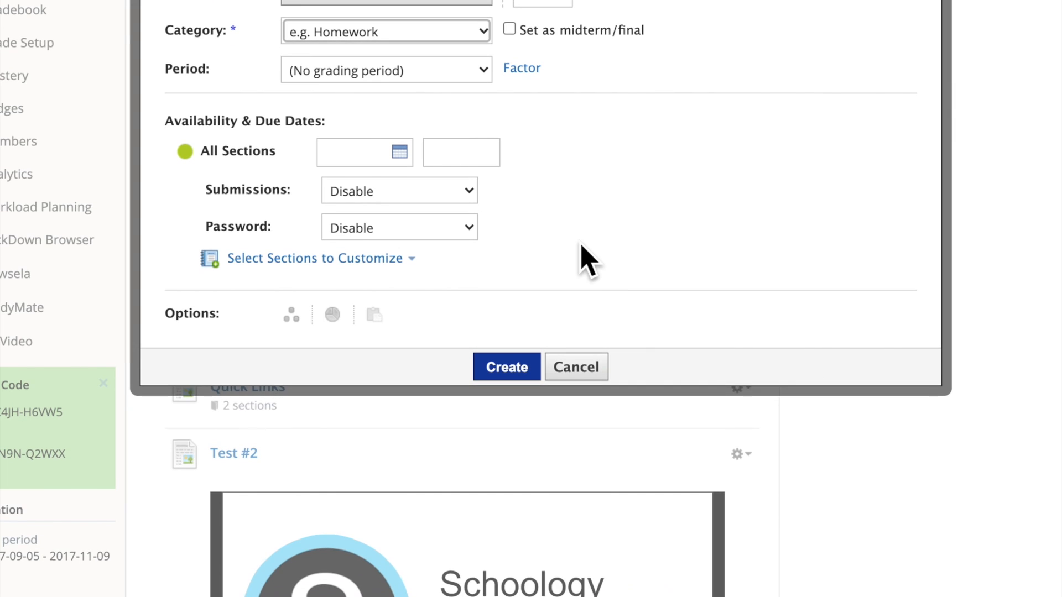
click(389, 193)
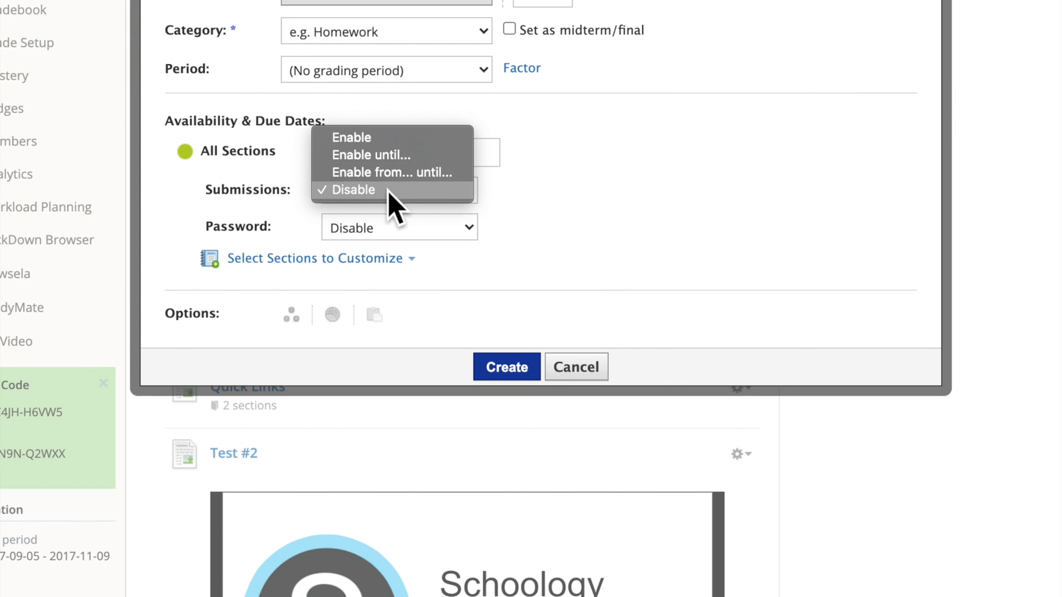
click(397, 141)
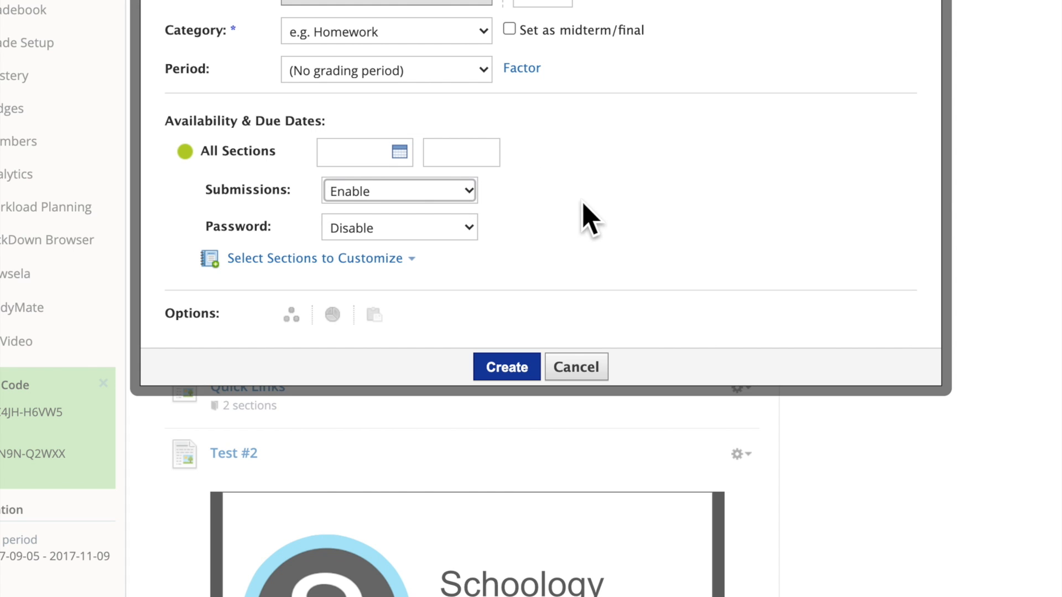
click(466, 191)
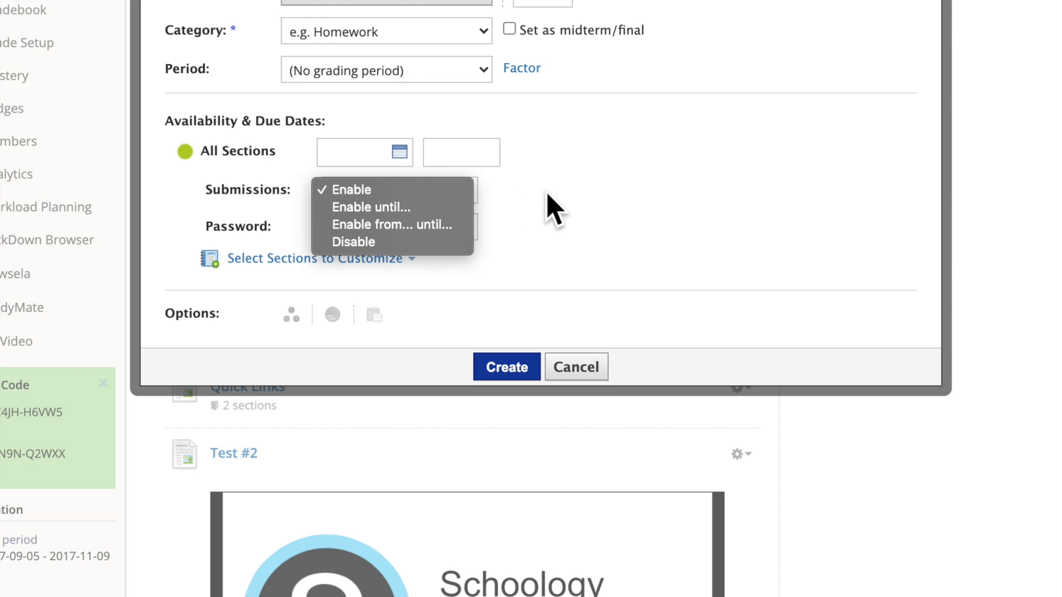
click(581, 224)
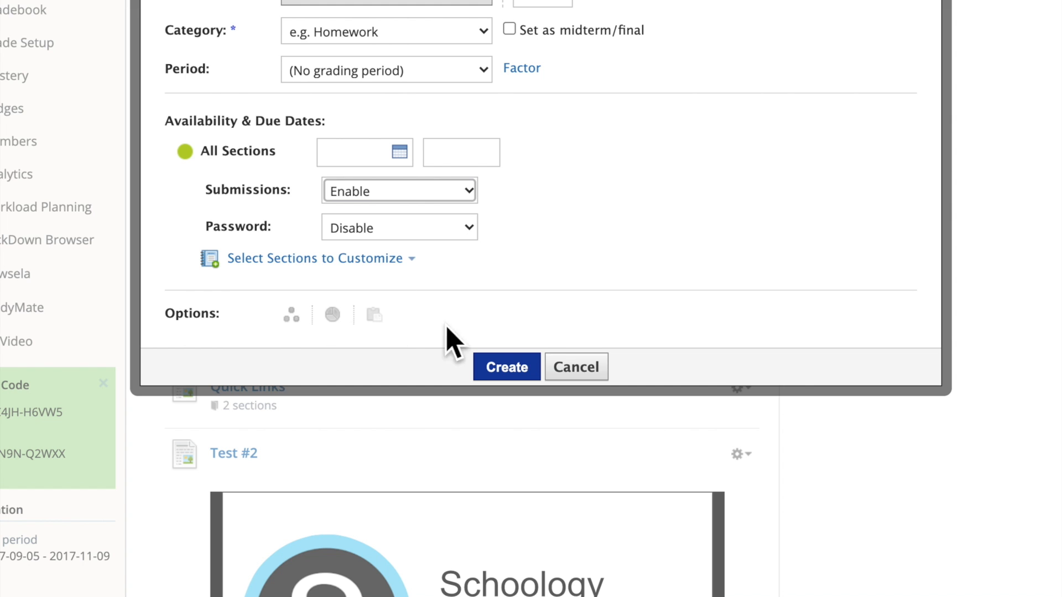
click(506, 367)
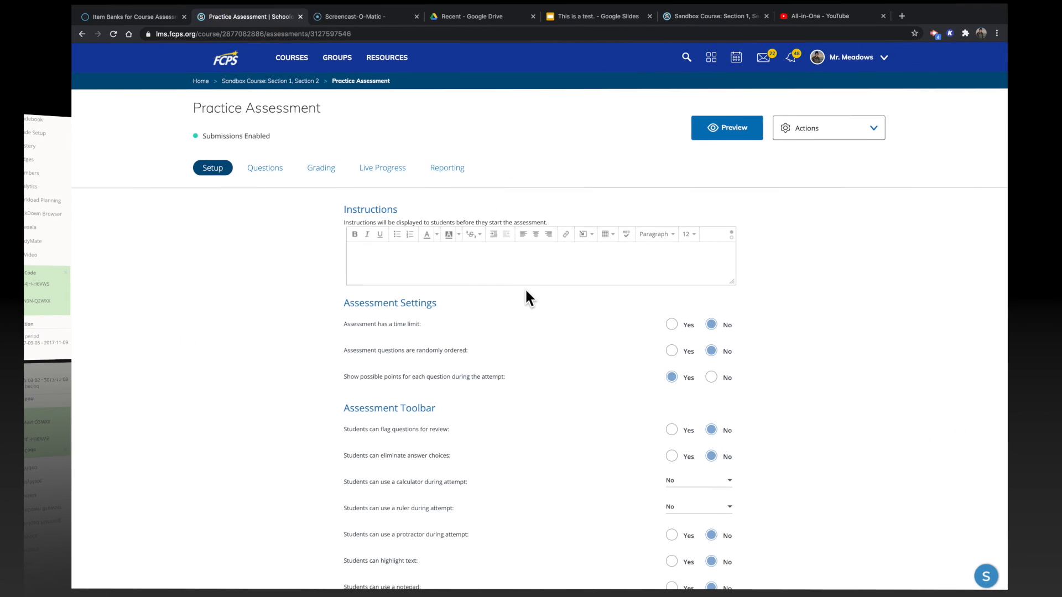
- Enter "Learning expectation...." and "Success Critera:" on separate lines in the assessment's instructions
scroll(519, 299, down, 2)
scroll(518, 294, down, 2)
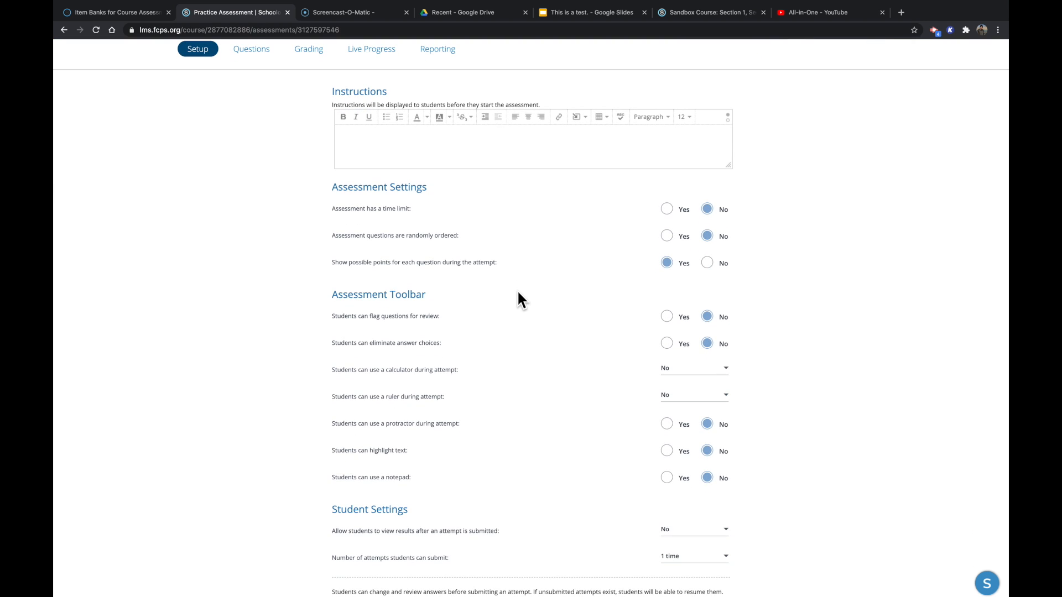
click(465, 141)
text(Learning expectation....)
key(Return)
text(Success Critera:)
key(Return)
- Add a numbered list under the success criteria with the items "I can..." and "I can...."
click(399, 118)
text(I can...)
key(Return)
text(I can....)
- Set the number of attempts students can submit to 3 times in the student settings
scroll(394, 147, up, 1)
scroll(394, 147, down, 1)
scroll(760, 247, down, 1)
scroll(761, 251, down, 2)
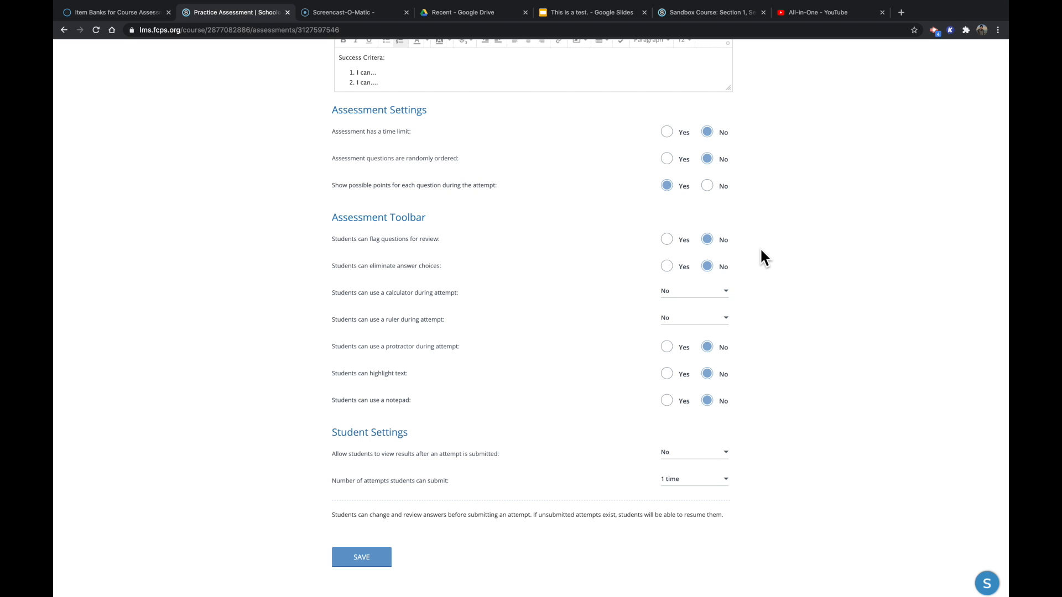
scroll(761, 251, down, 1)
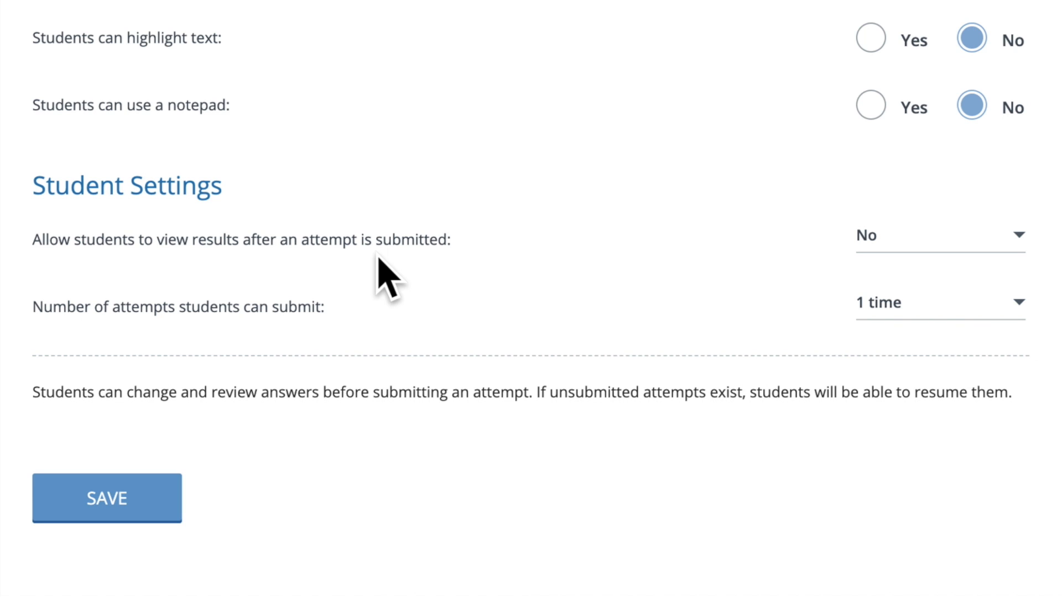
click(1021, 235)
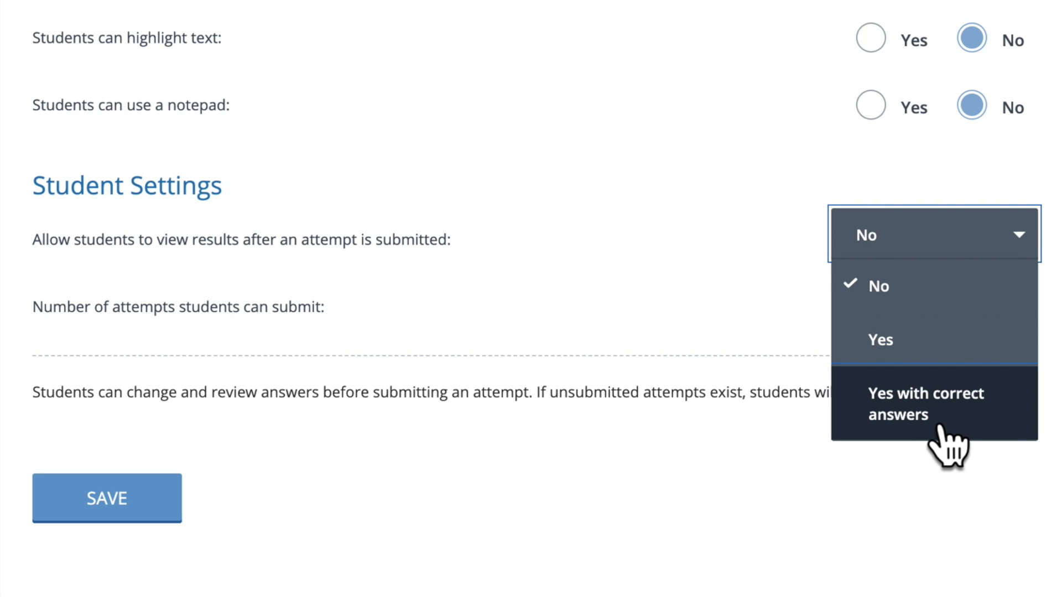
click(1057, 368)
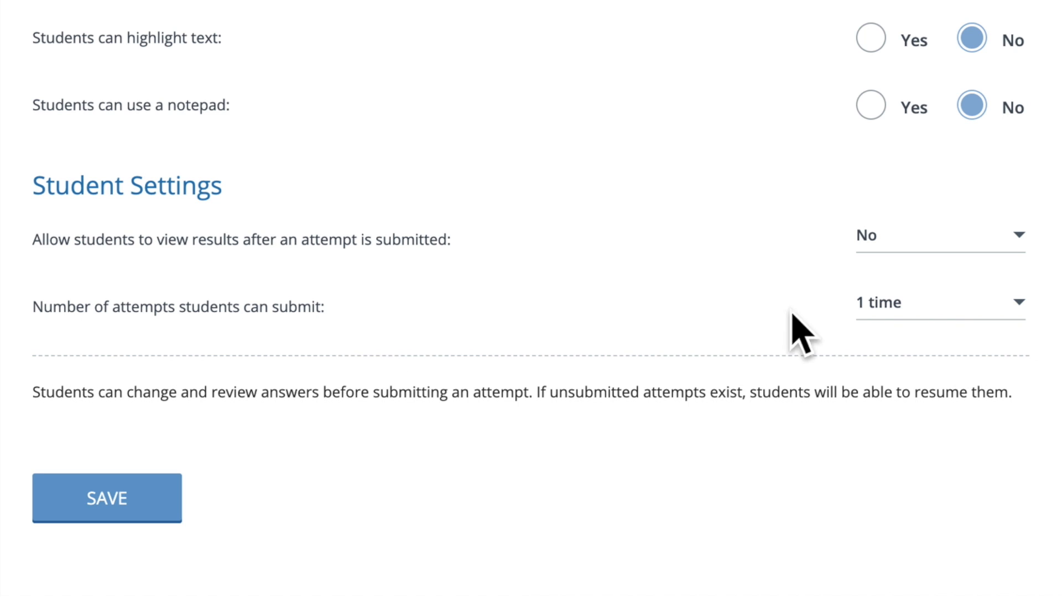
click(1018, 310)
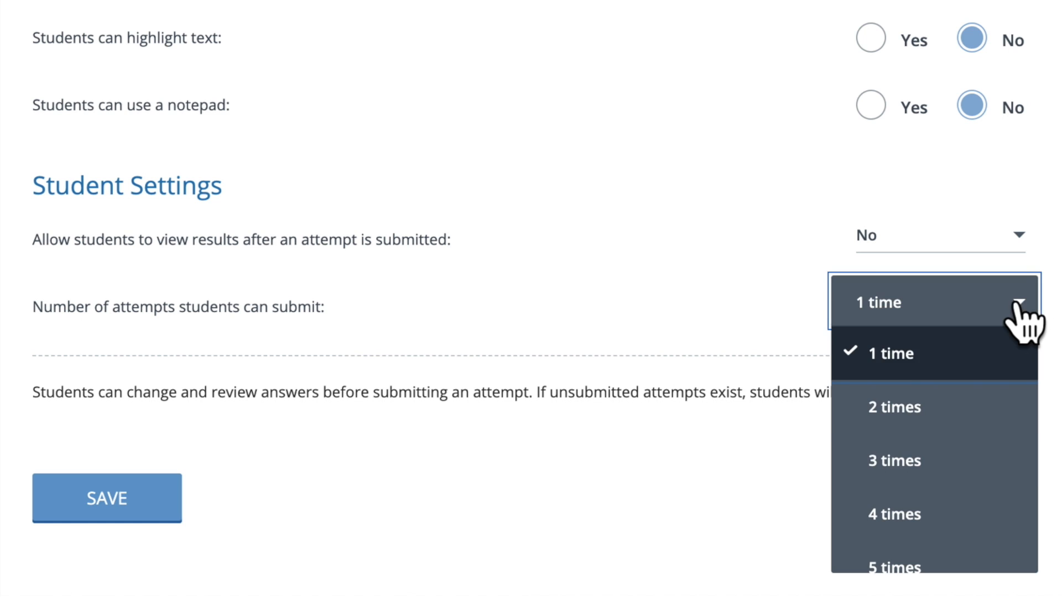
click(944, 473)
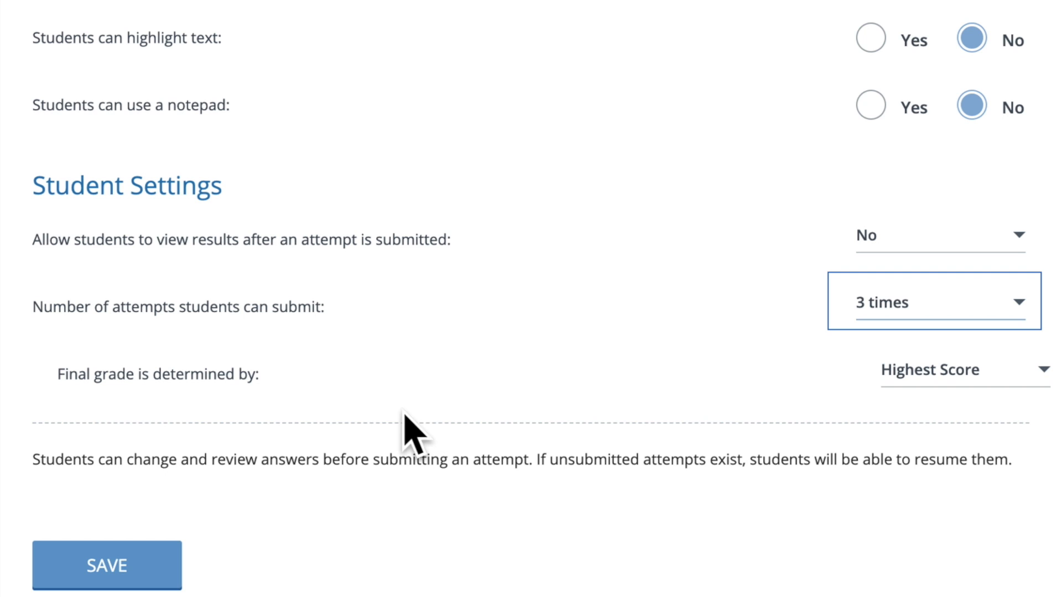
- Keep Highest Score as the basis for the final grade and save the assessment setup
click(1045, 374)
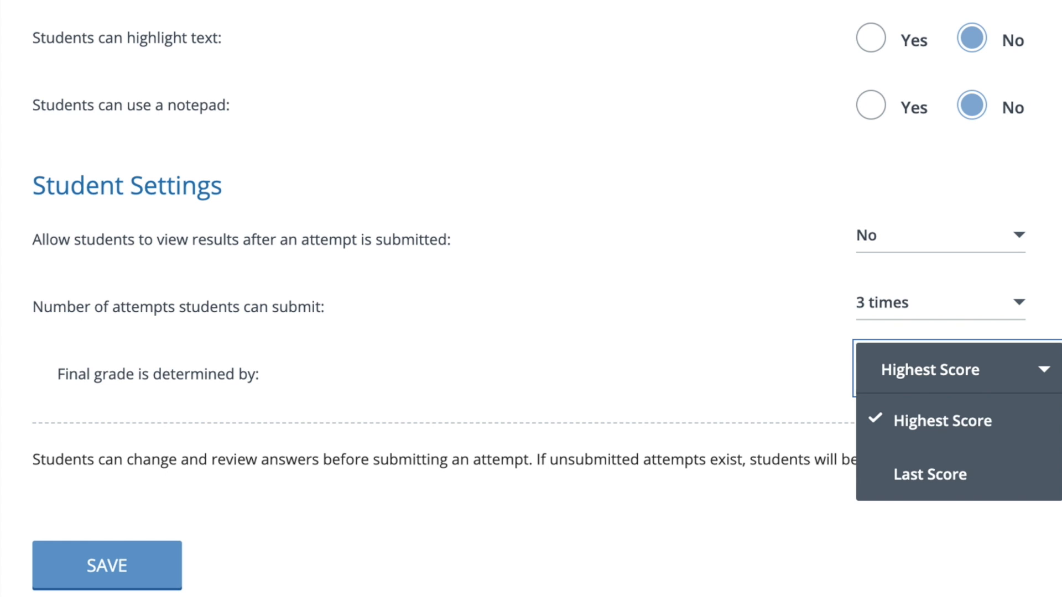
click(799, 483)
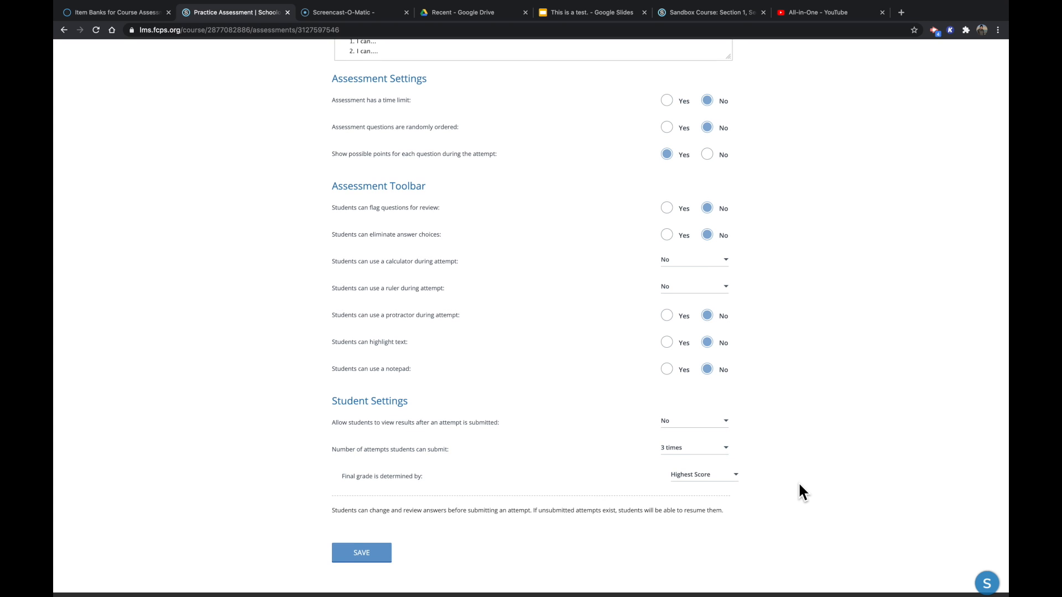
scroll(799, 482, down, 1)
click(357, 536)
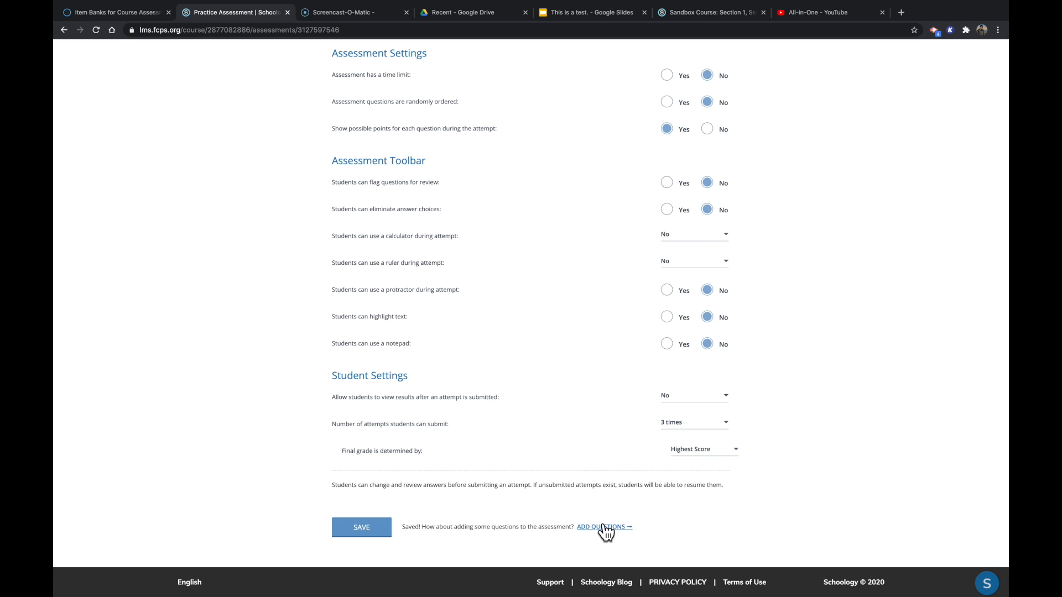
- Open the Questions section of the practice assessment
scroll(249, 407, up, 5)
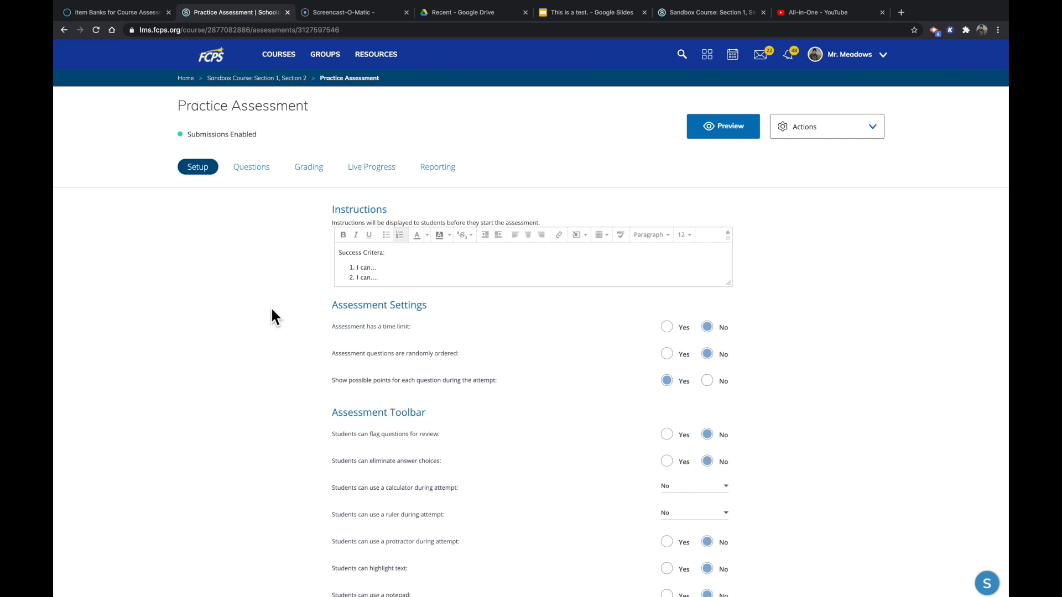
click(245, 173)
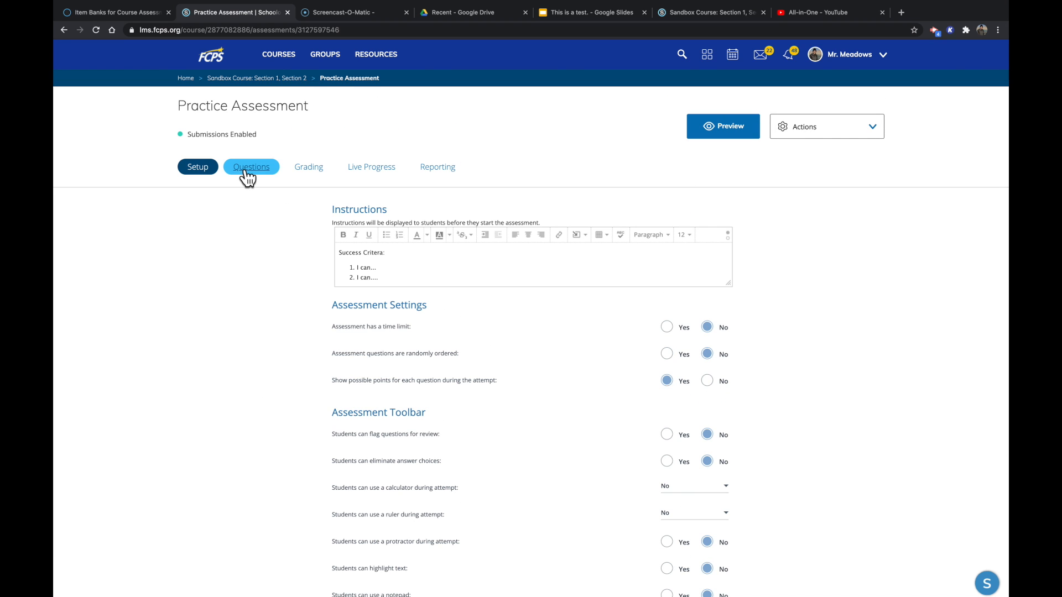